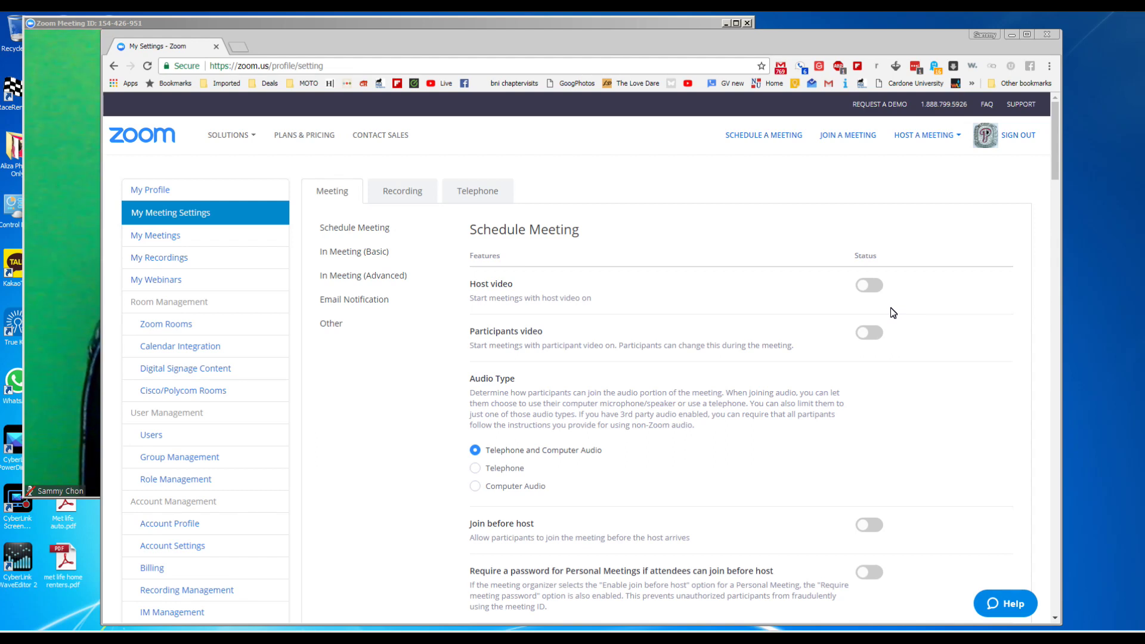
Scroll My Meeting Settings past In Meeting (Basic) down to the Virtual background option.
mouse_move(89, 253)
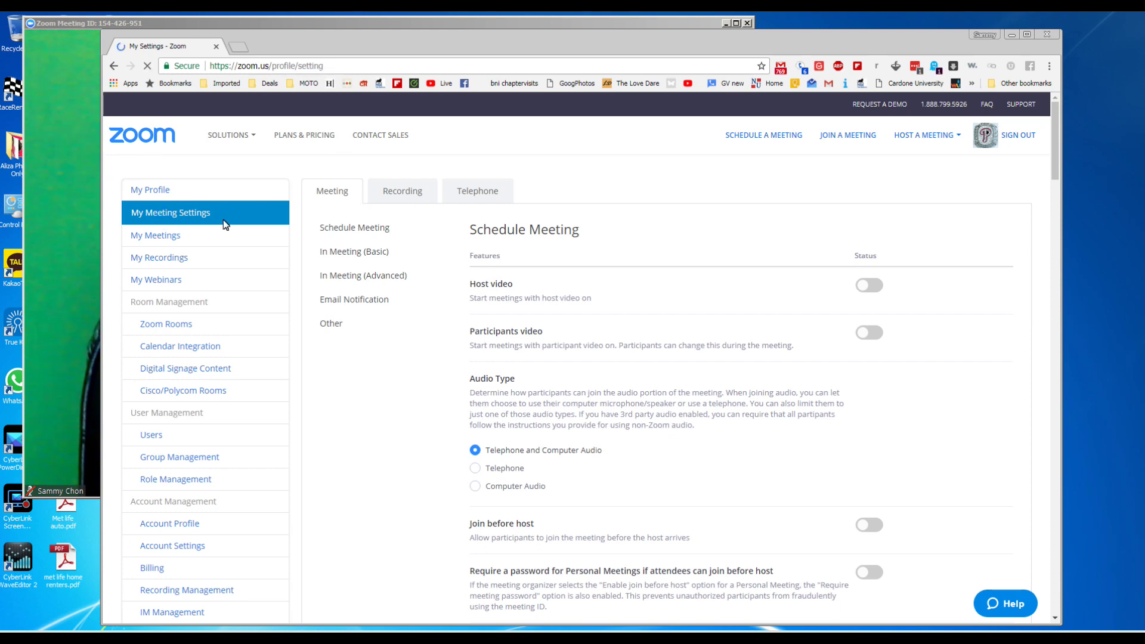
scroll(924, 386, "down", 3)
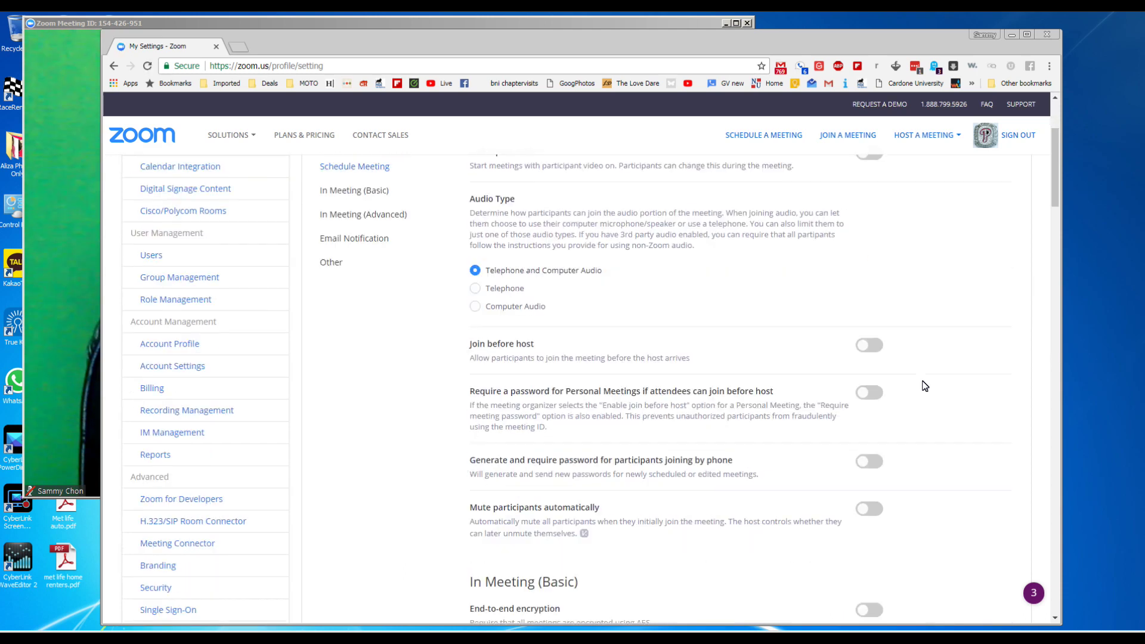
scroll(924, 386, "down", 4)
scroll(924, 386, "down", 2)
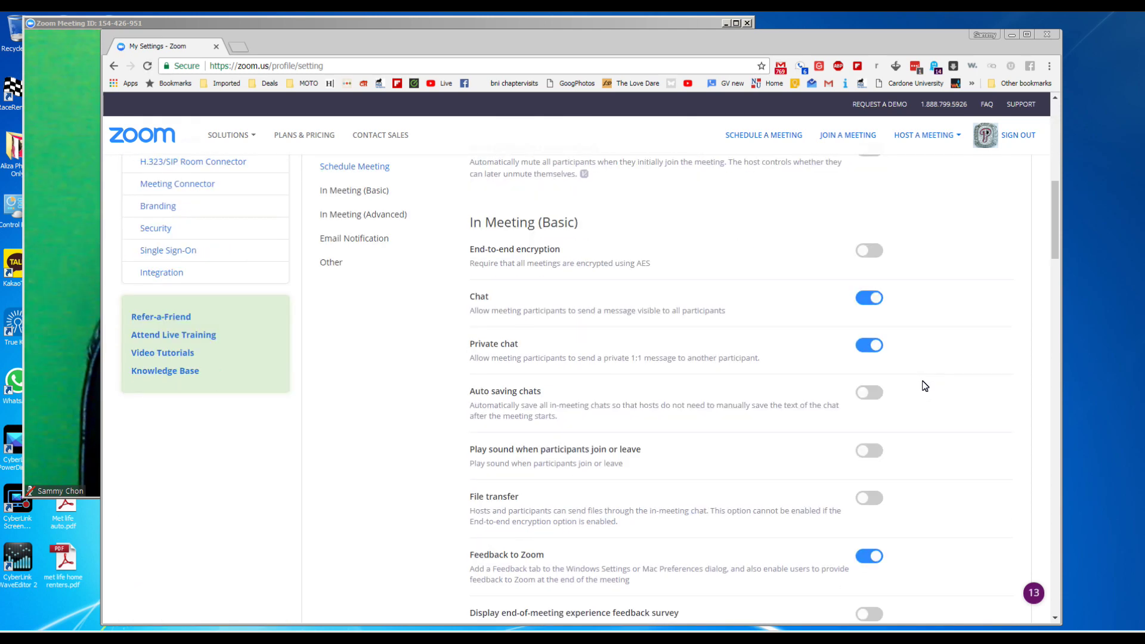
scroll(924, 386, "down", 3)
scroll(924, 386, "down", 4)
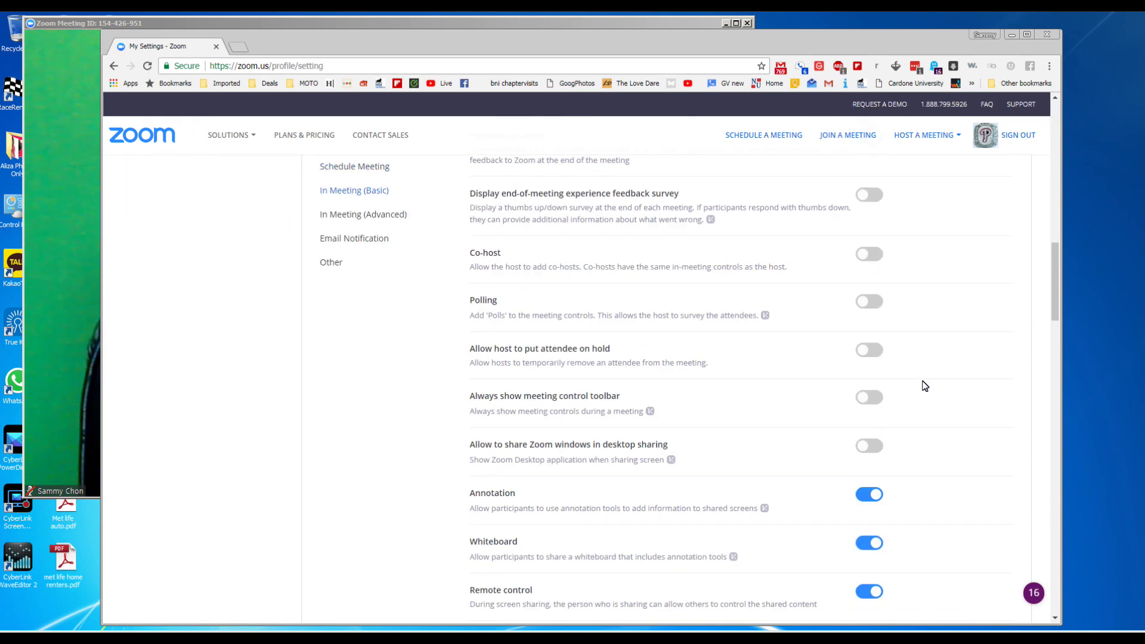
scroll(924, 386, "down", 4)
scroll(924, 386, "down", 4)
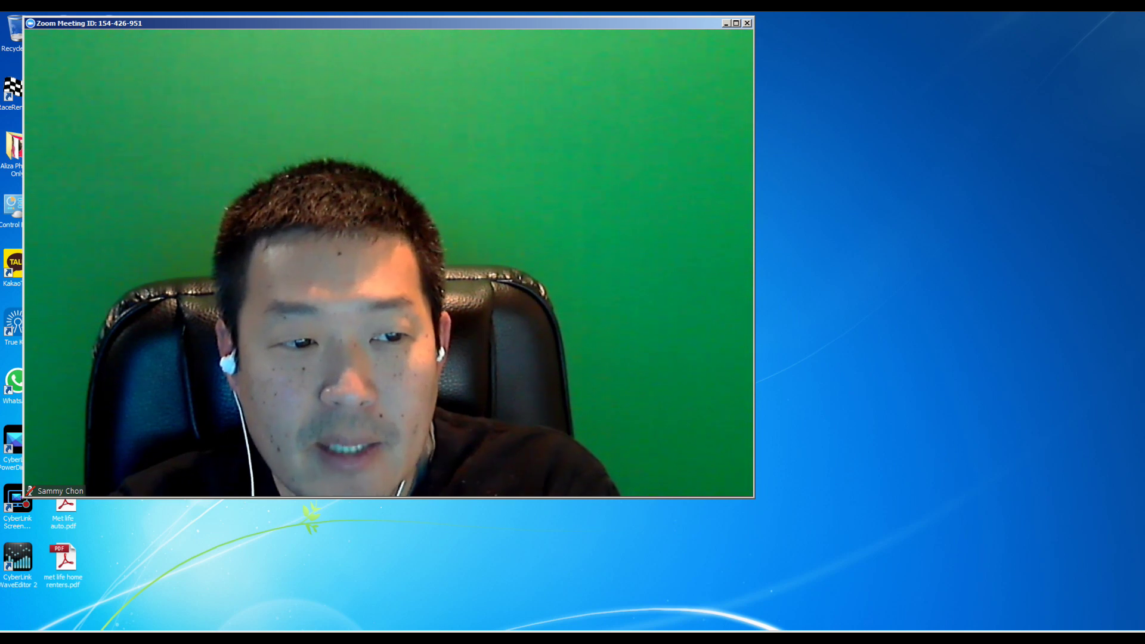
Open Zoom's client Settings window and move it beside the meeting video.
left_click(1061, 95)
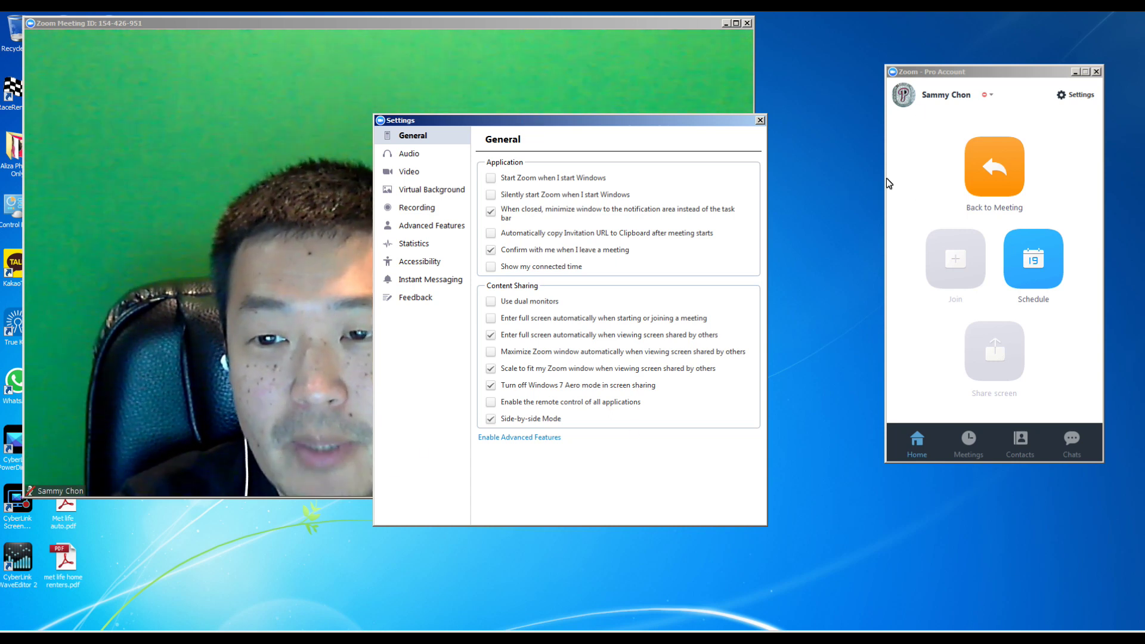
left_click_drag(531, 120, 860, 181)
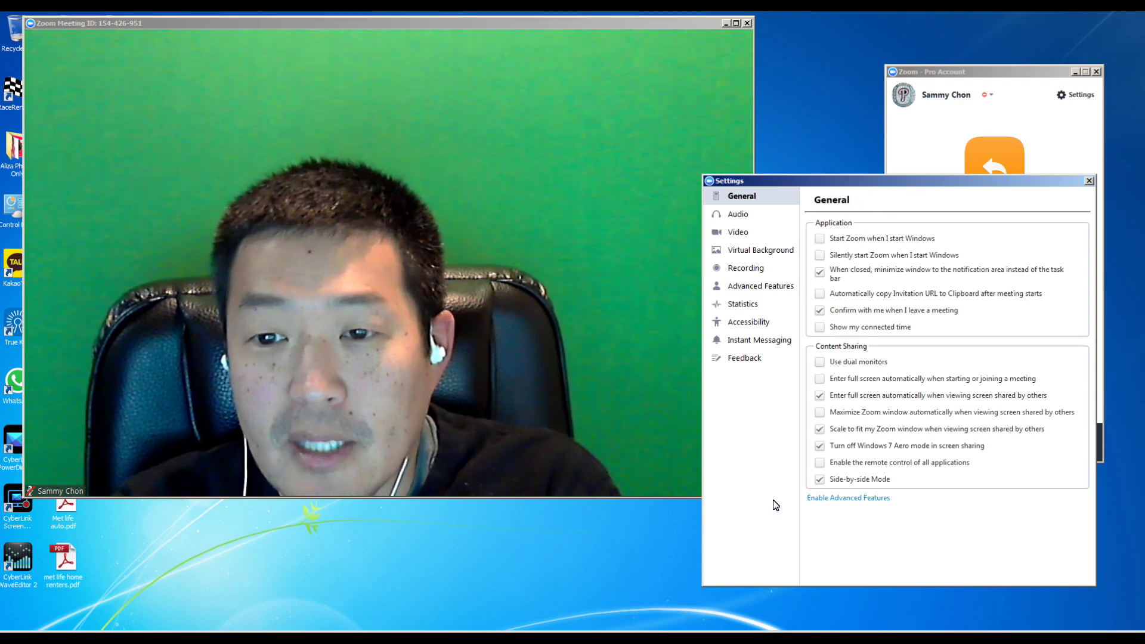
Enable the camera mirror effect on the Video settings page.
left_click(767, 258)
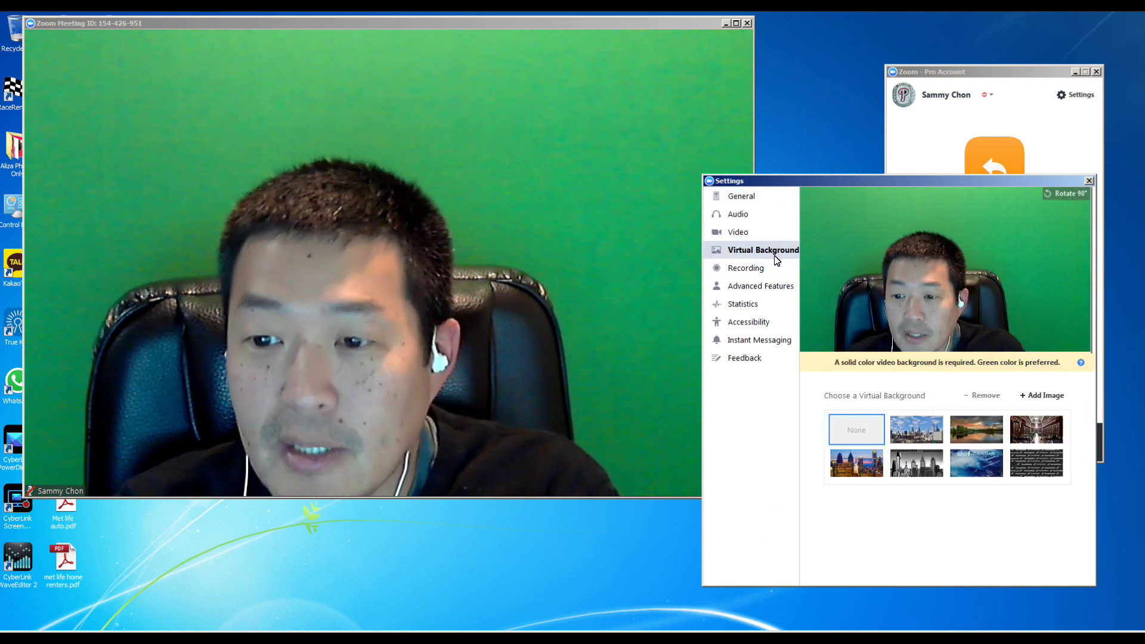
left_click(738, 233)
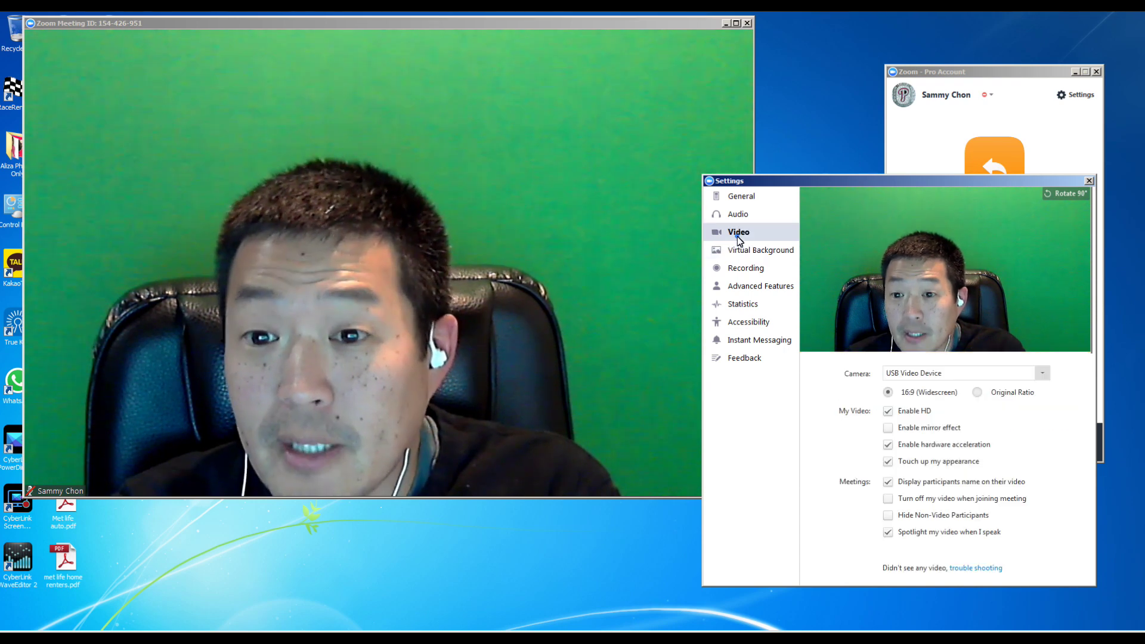
left_click(940, 429)
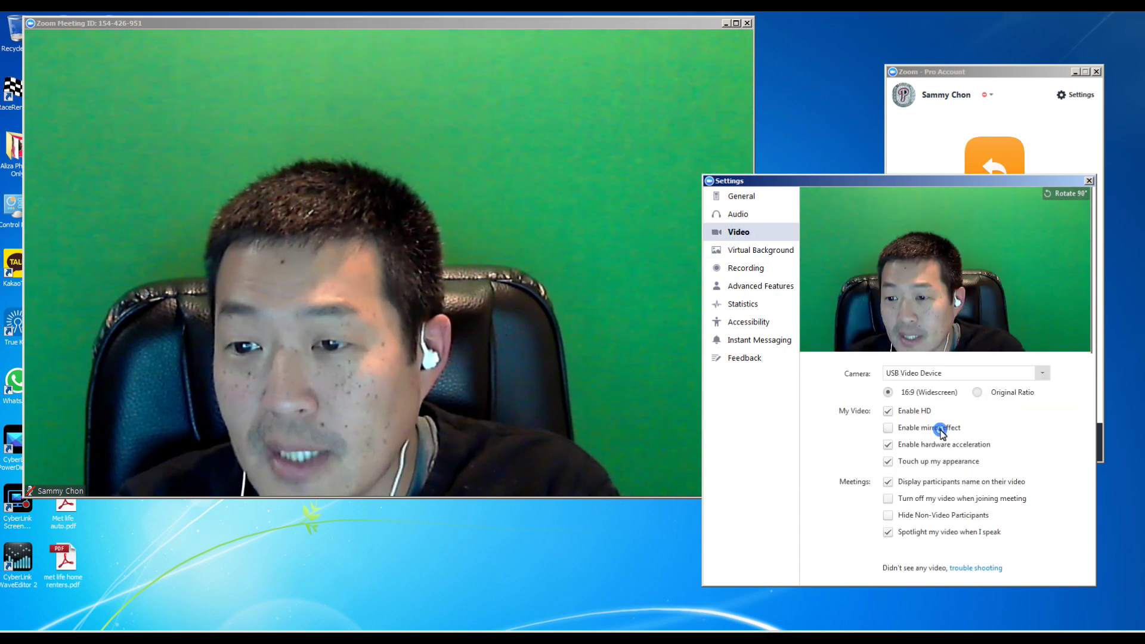
left_click(941, 430)
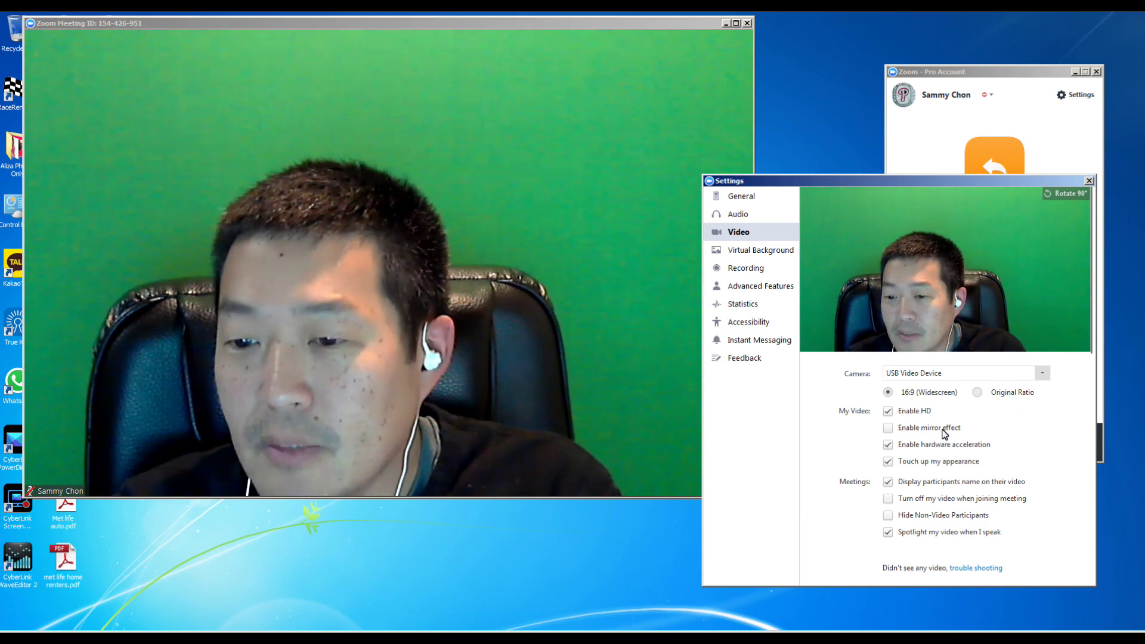
left_click(942, 431)
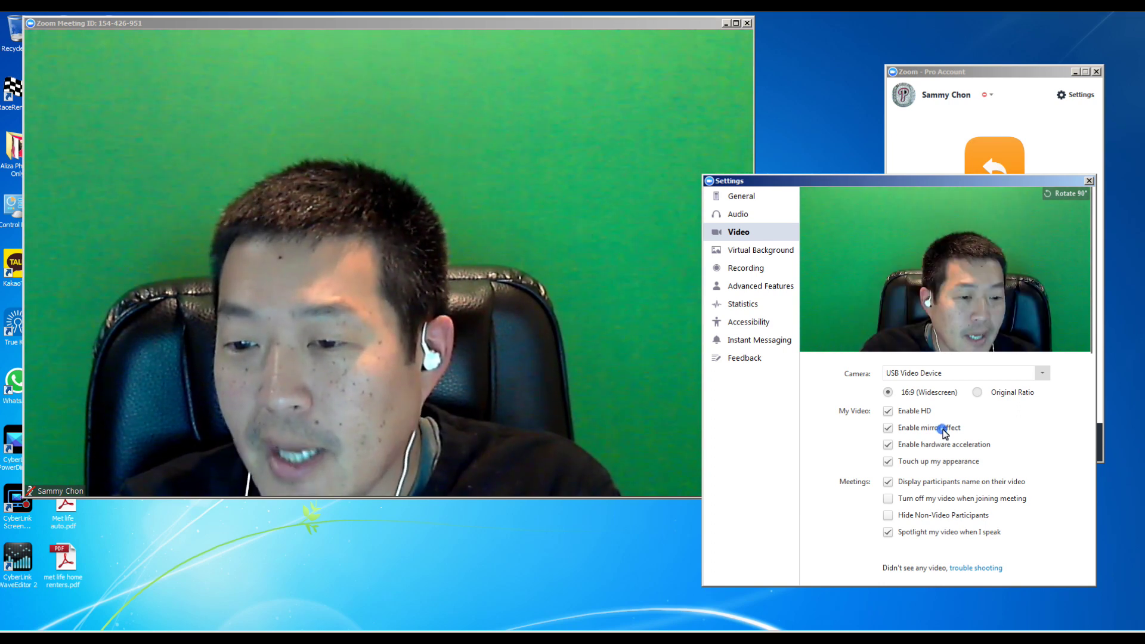
Apply the Eagles #ClaimNinja virtual background to the meeting video.
left_click(755, 253)
left_click(1048, 469)
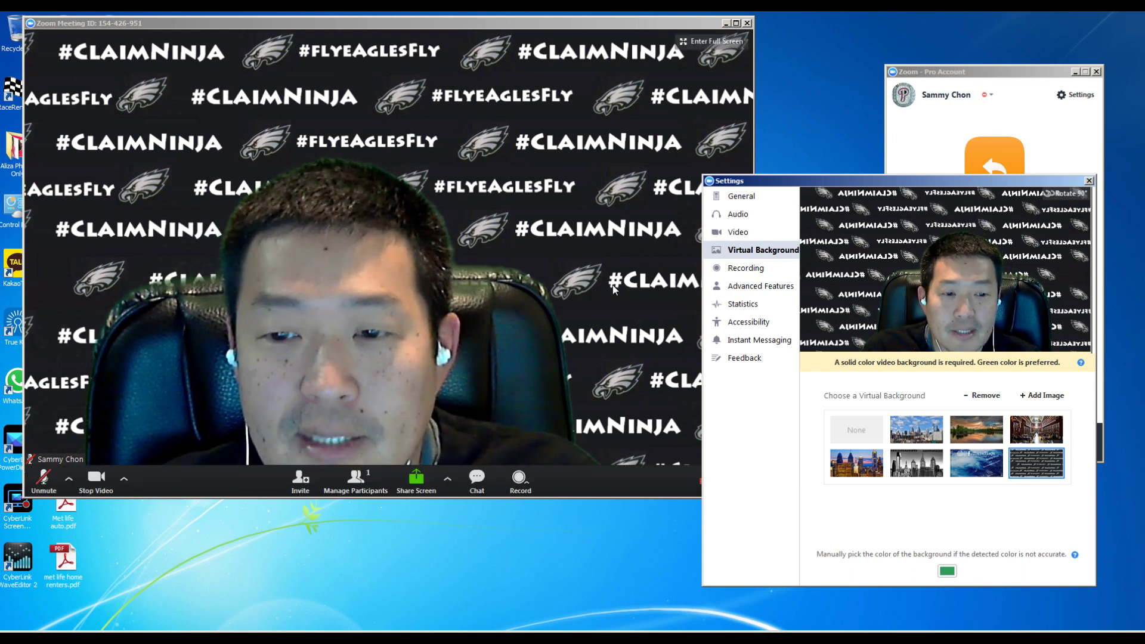
left_click(739, 234)
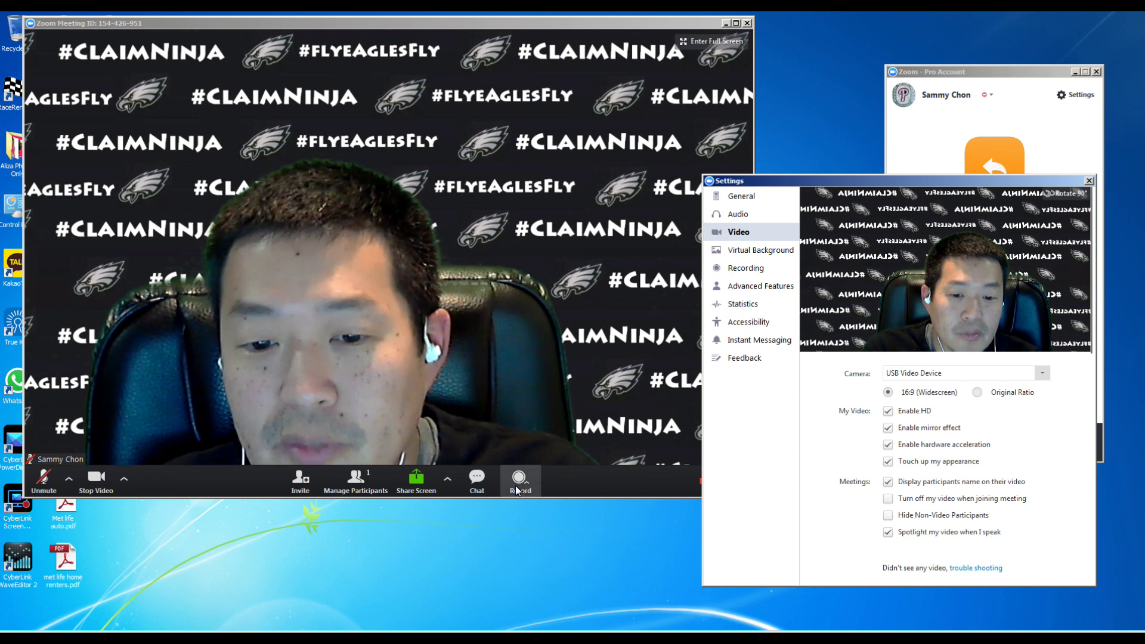
Turn off camera mirroring and remove the Eagles #ClaimNinja background from the choices.
left_click(920, 428)
left_click(763, 250)
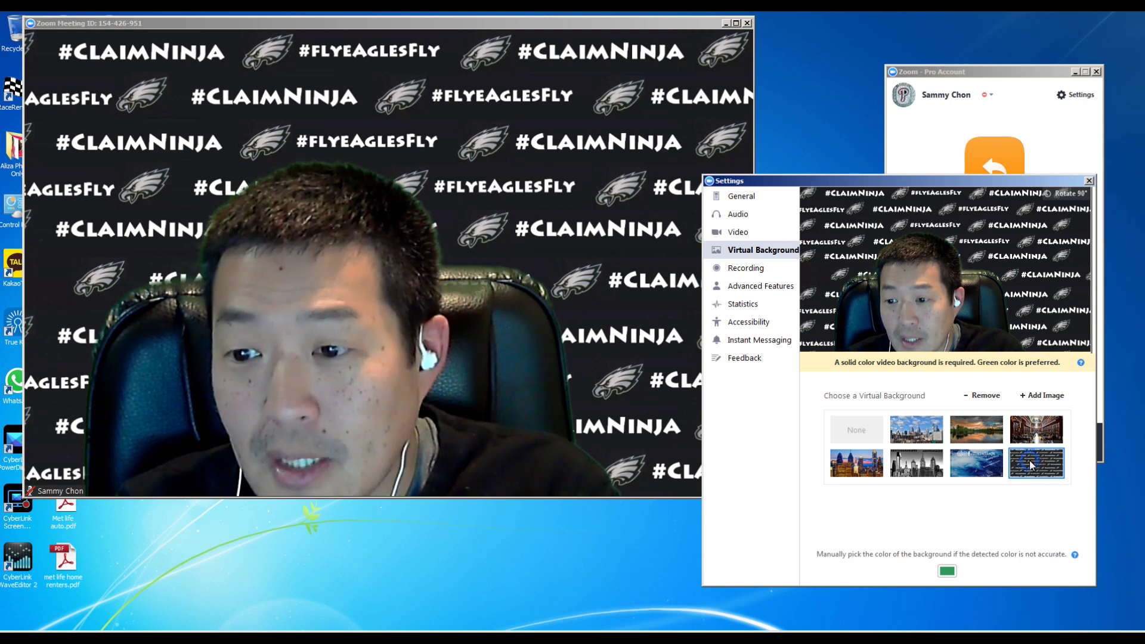
left_click(984, 397)
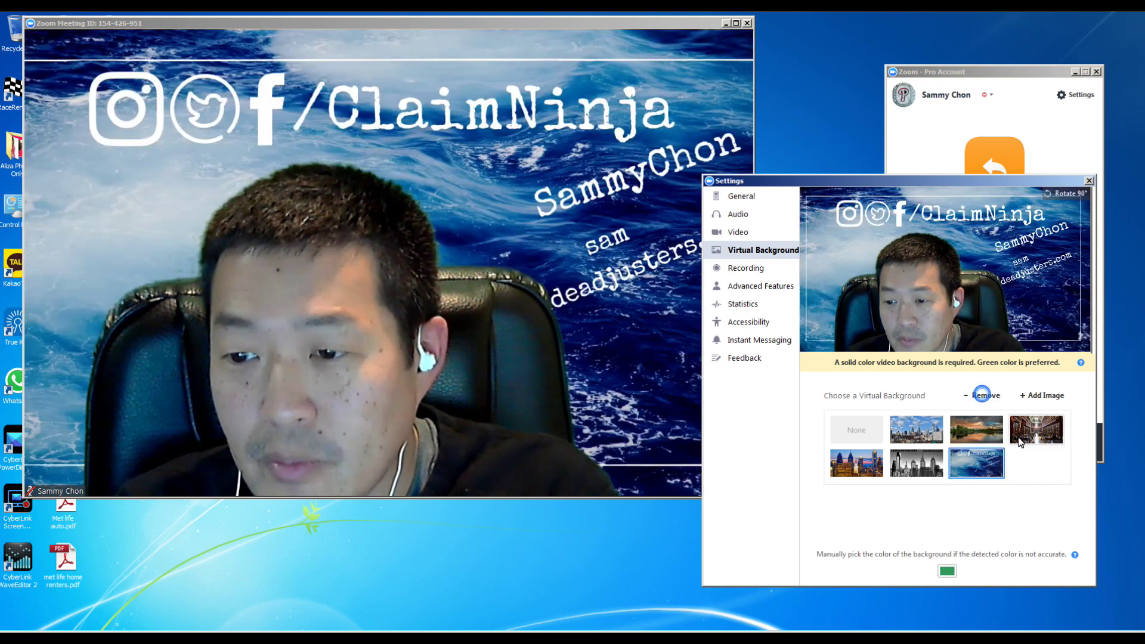
Add 2018-01-14_0741.jpg as a background image, then select the ocean ClaimNinja background.
left_click(1042, 395)
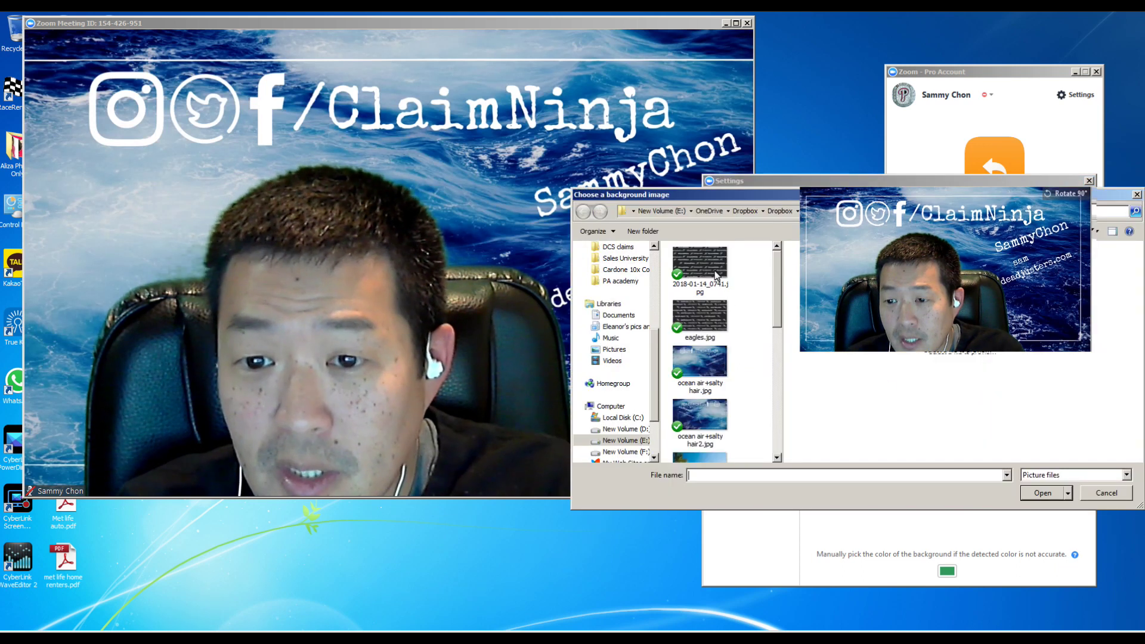
left_click(717, 275)
left_click(1059, 494)
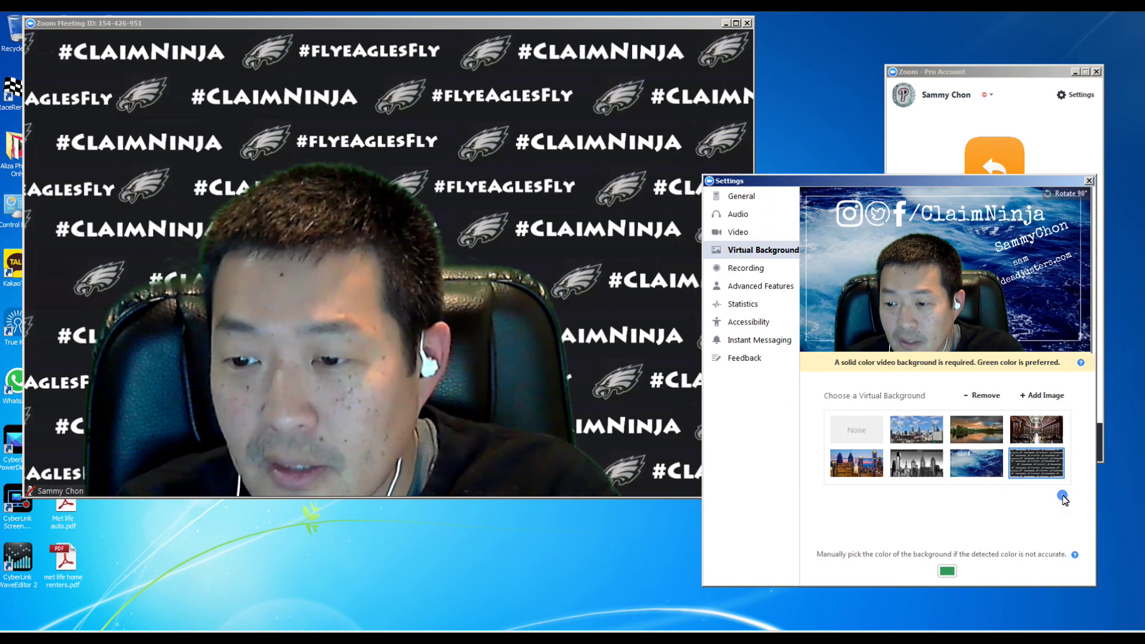
left_click(979, 473)
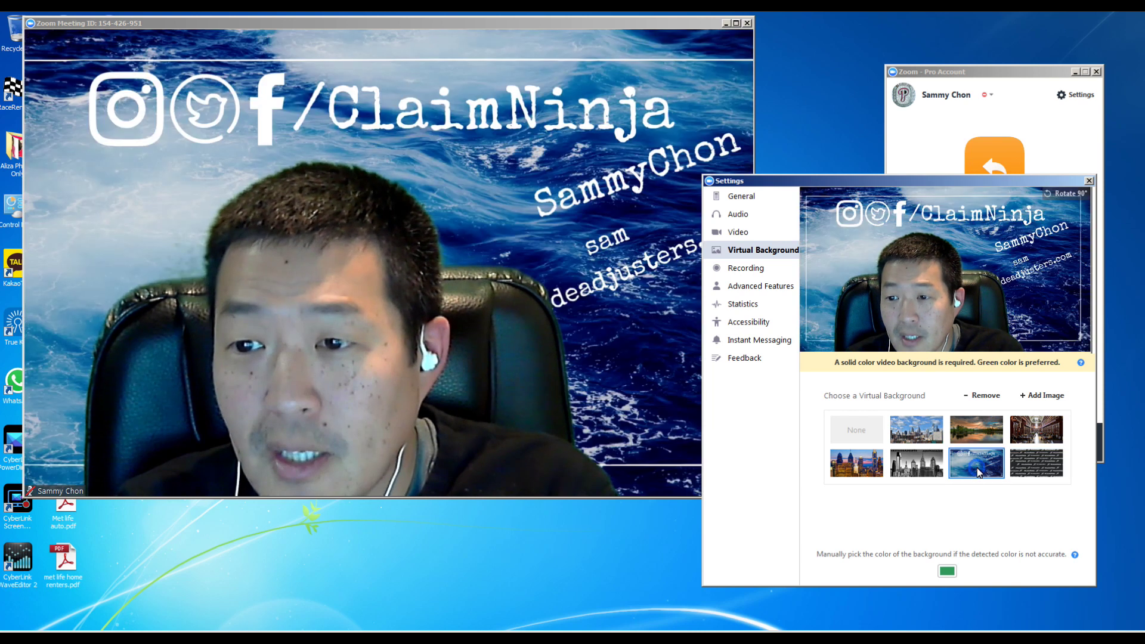
mouse_move(374, 105)
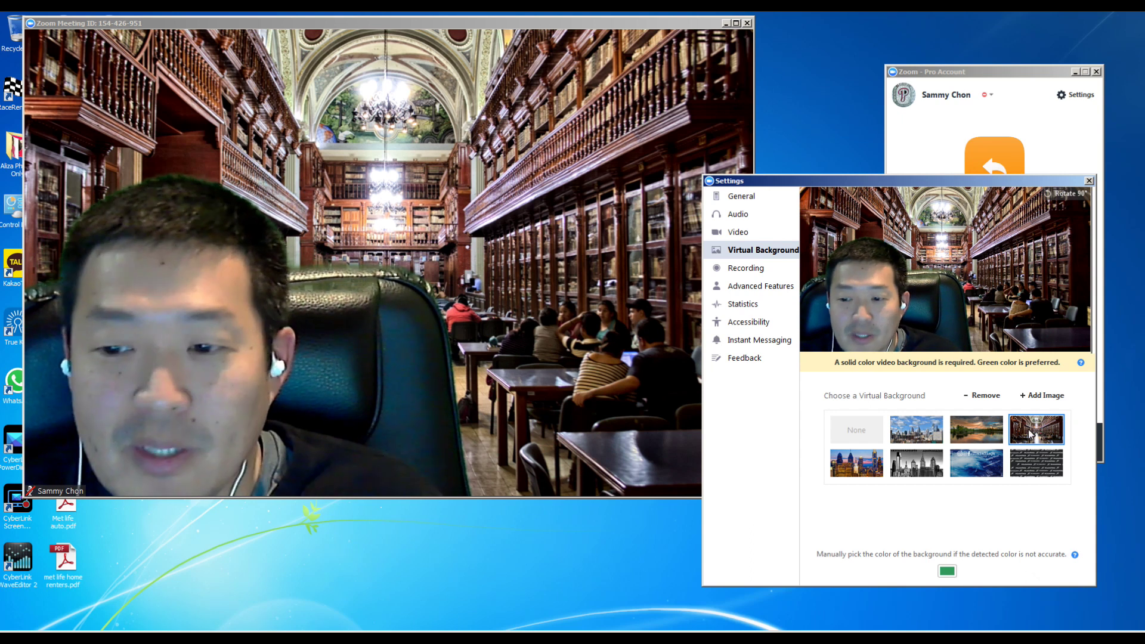
Try the sunset lake, daytime skyline and black-and-white skyline backgrounds, settling on the night skyline.
left_click(962, 438)
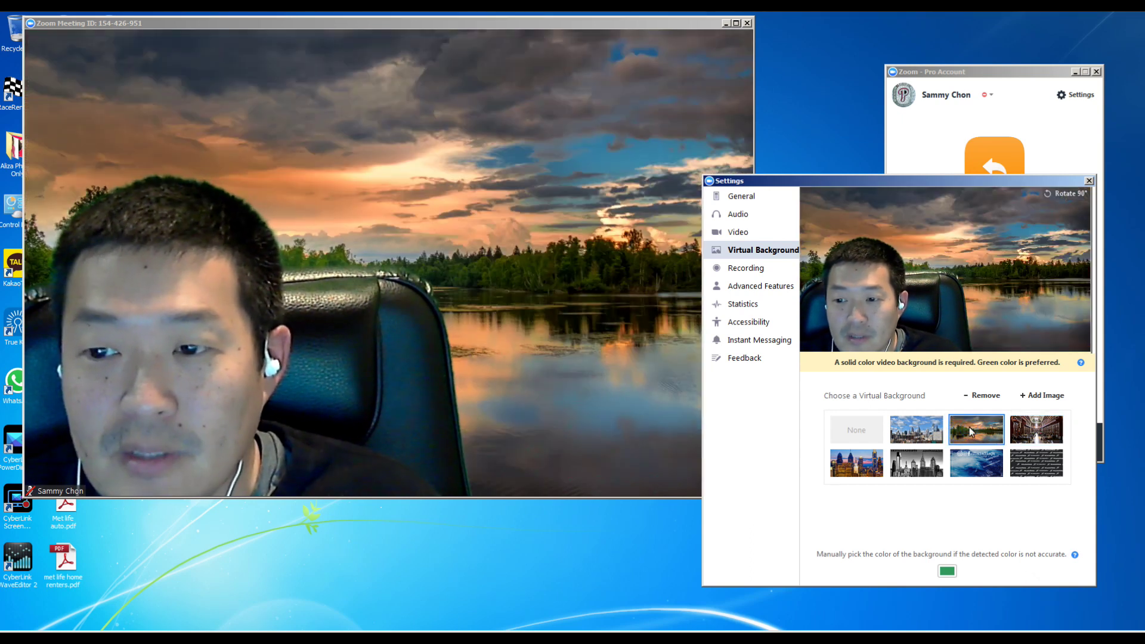
left_click(922, 429)
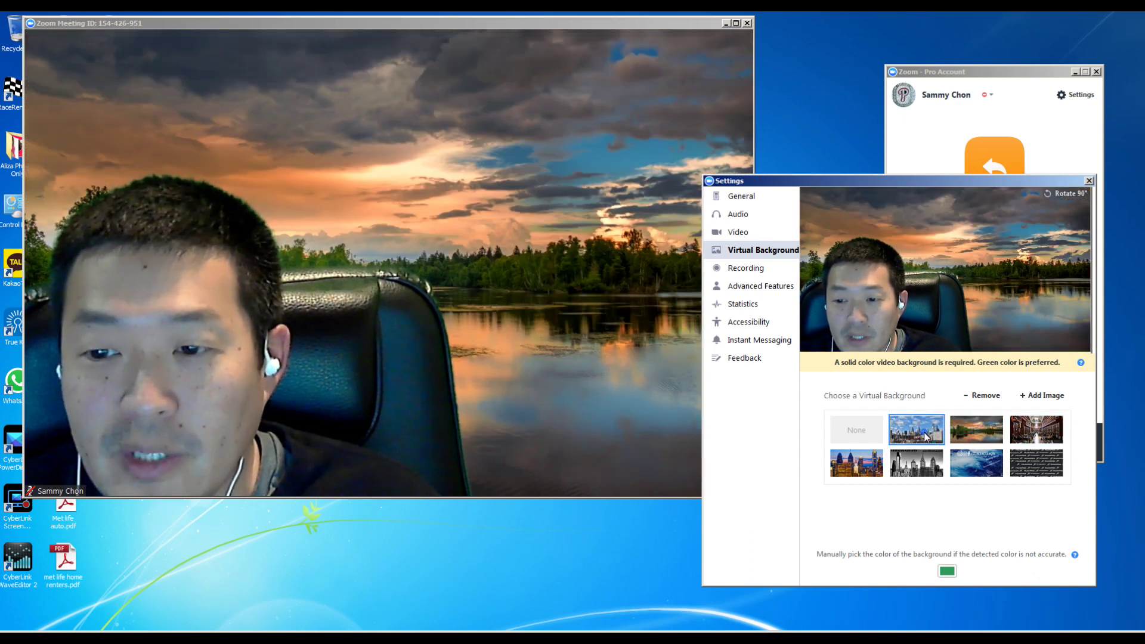
left_click(923, 476)
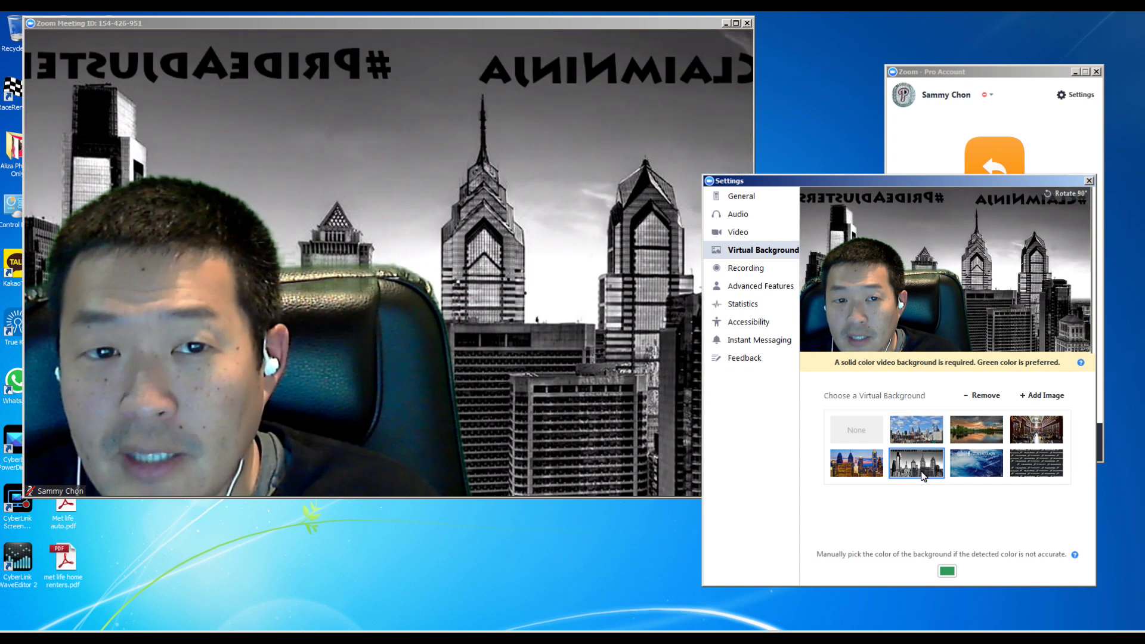
mouse_move(644, 192)
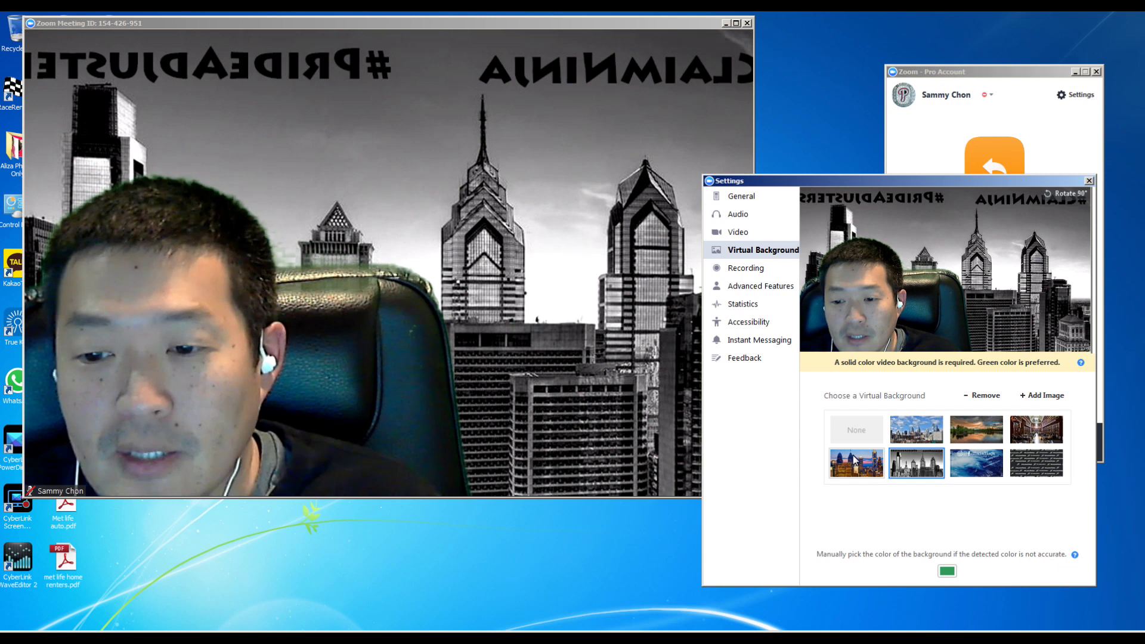
left_click(867, 467)
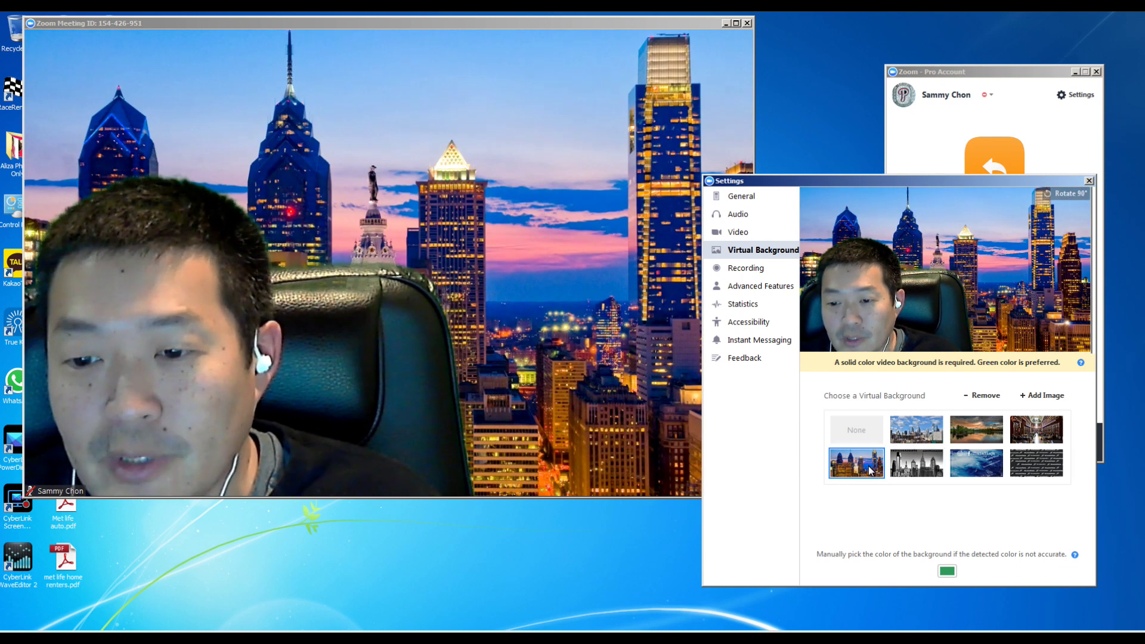
left_click(919, 465)
left_click(854, 464)
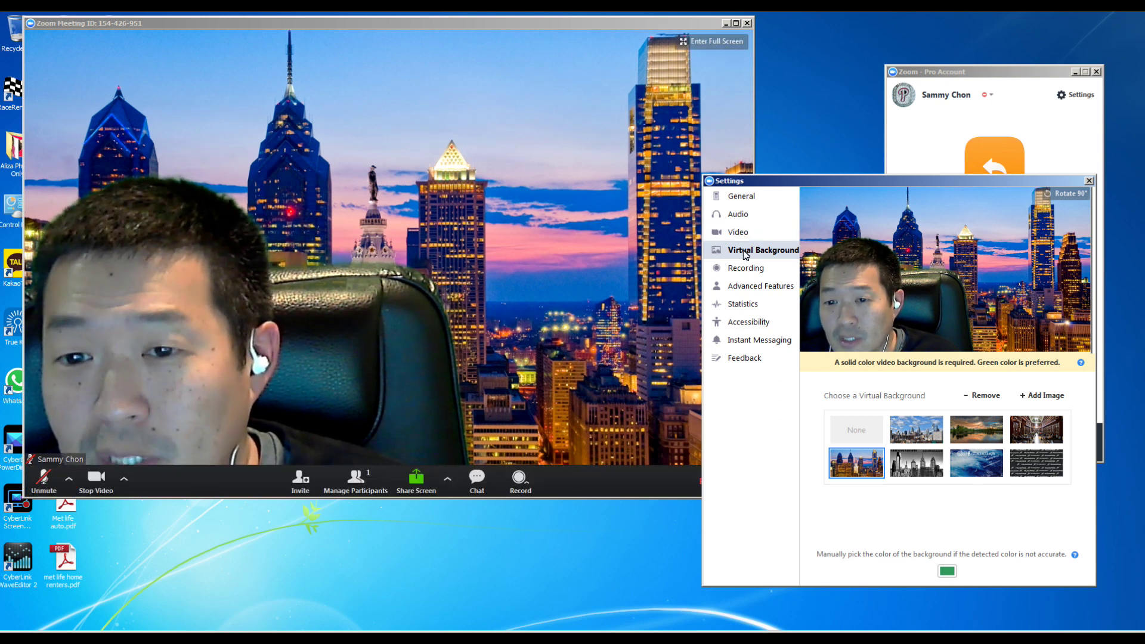
Pick the green backdrop as the key colour manually and apply the ocean ClaimNinja background.
left_click(948, 572)
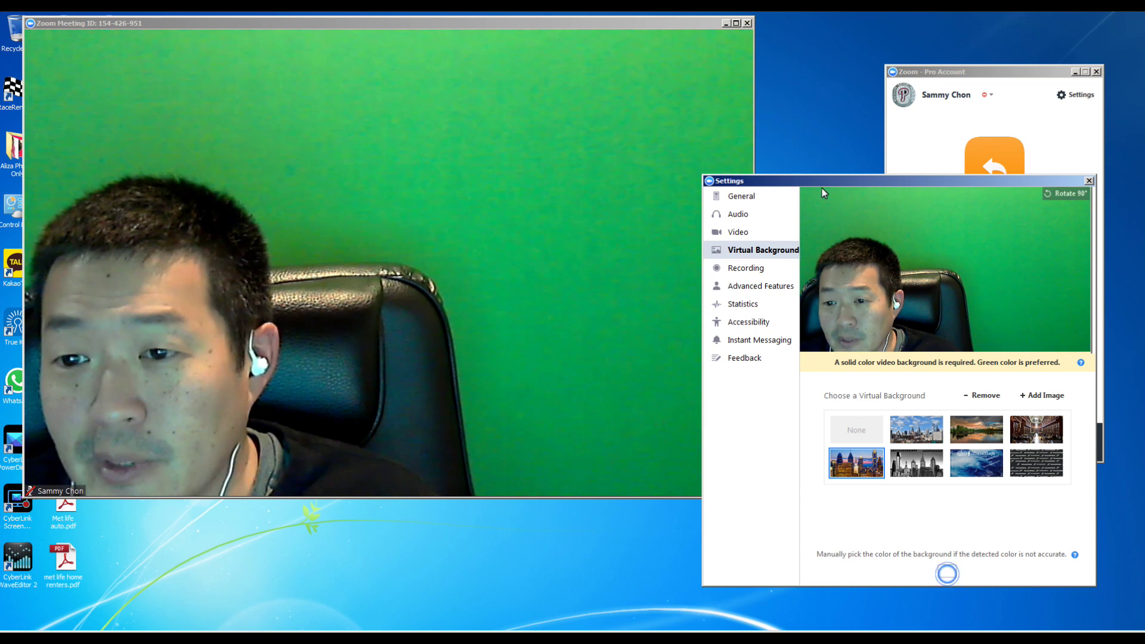
left_click(928, 272)
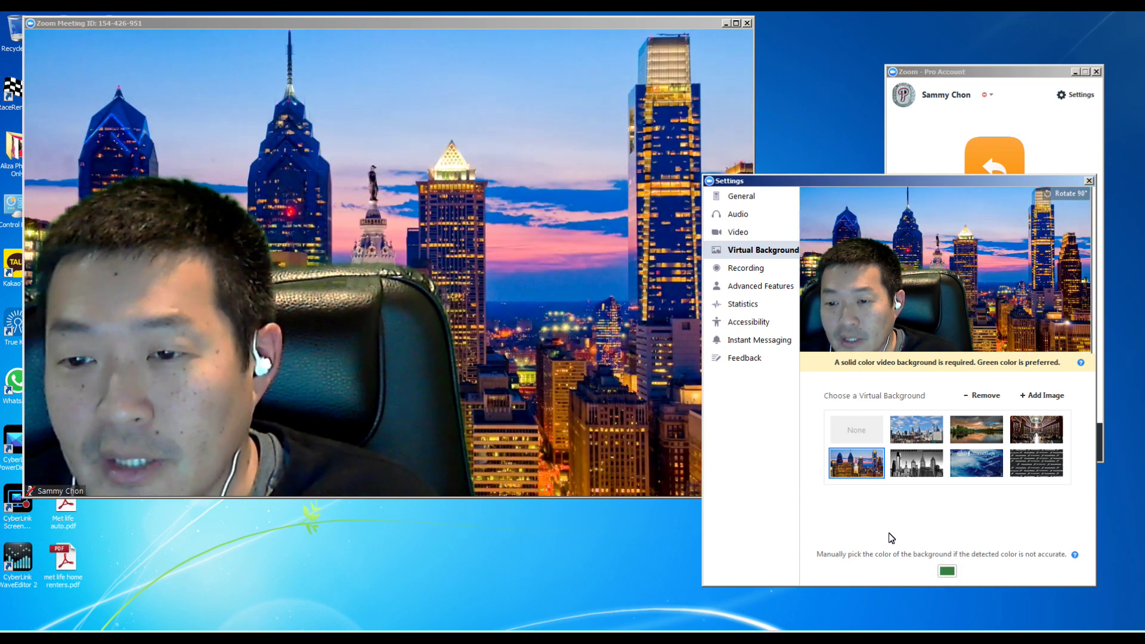
left_click(976, 462)
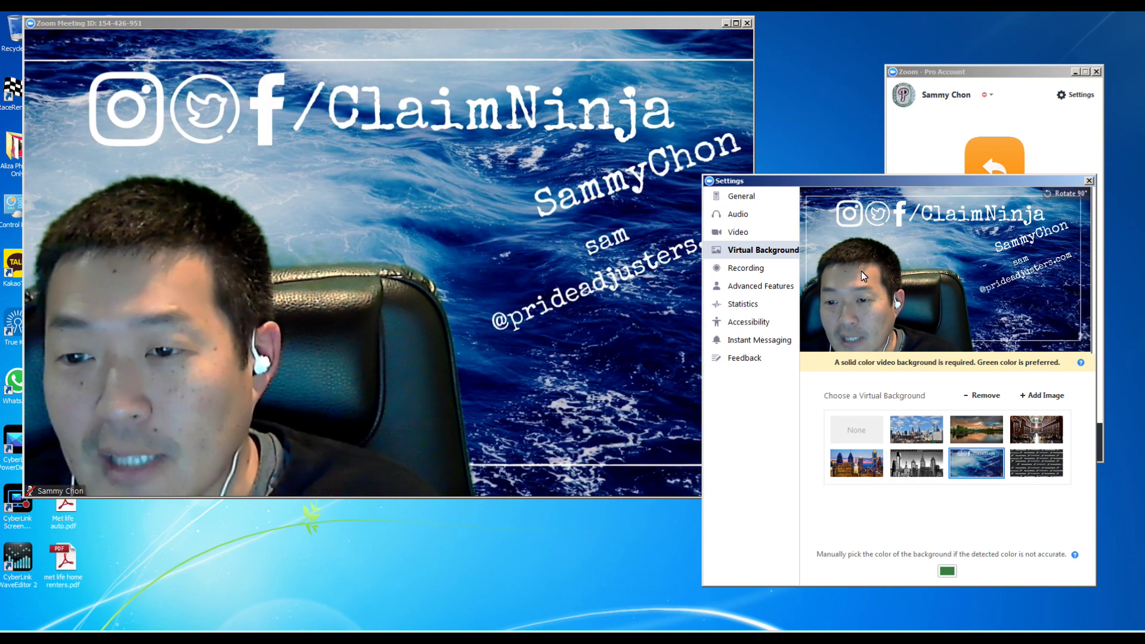
mouse_move(426, 281)
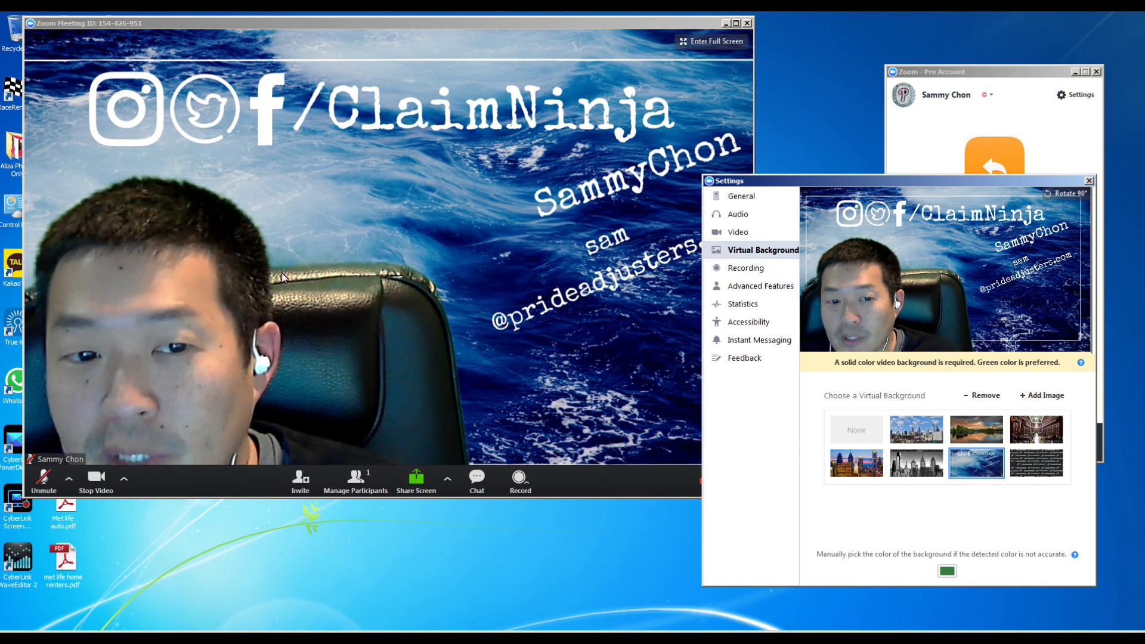